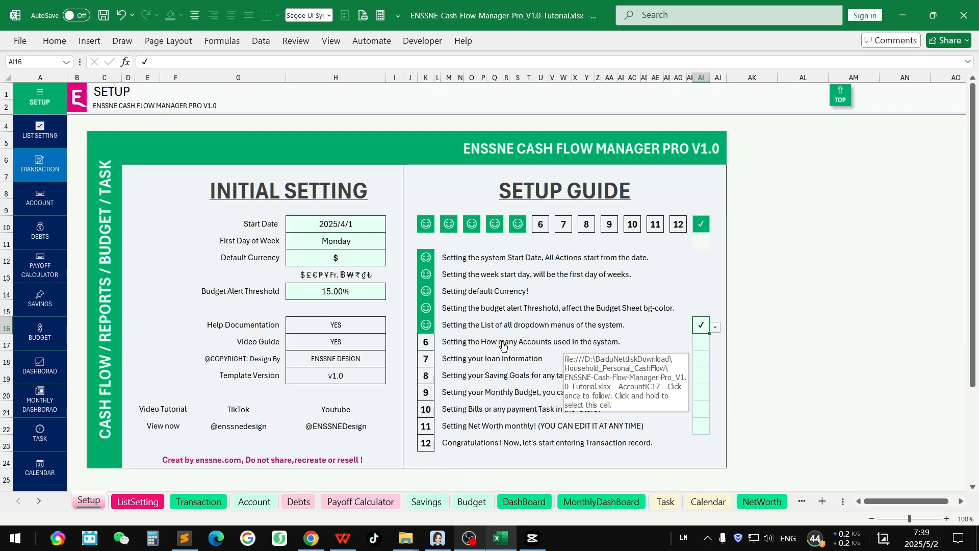
Step: Open the Account sheet from the setup guide's accounts entry and record Account1 with a beginning balance of 10,000
click(502, 343)
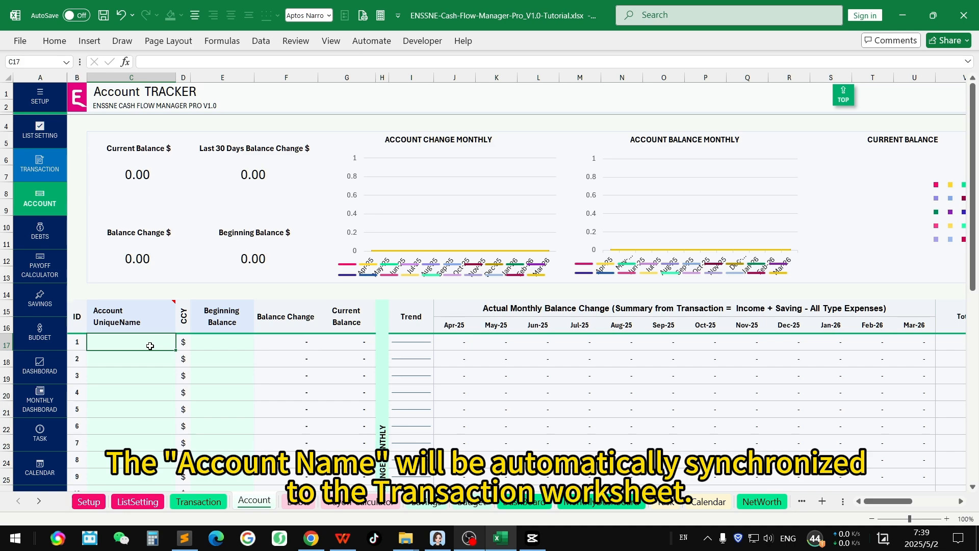
text(A)
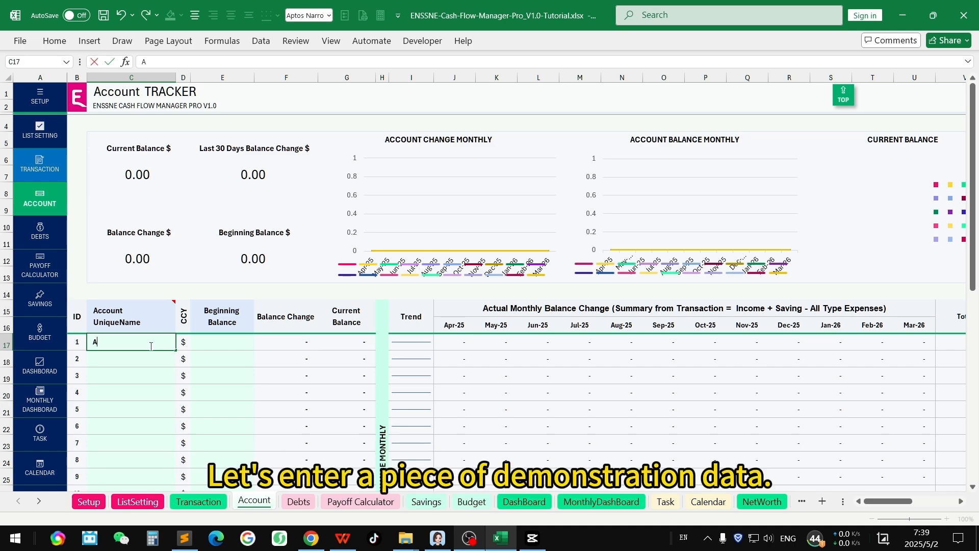
text(ccount1)
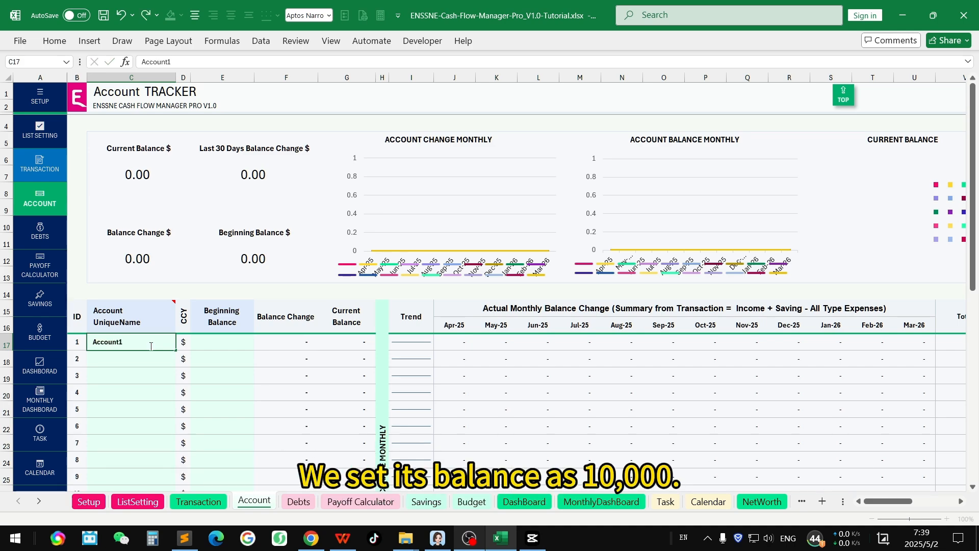
key(Tab)
text(10,000)
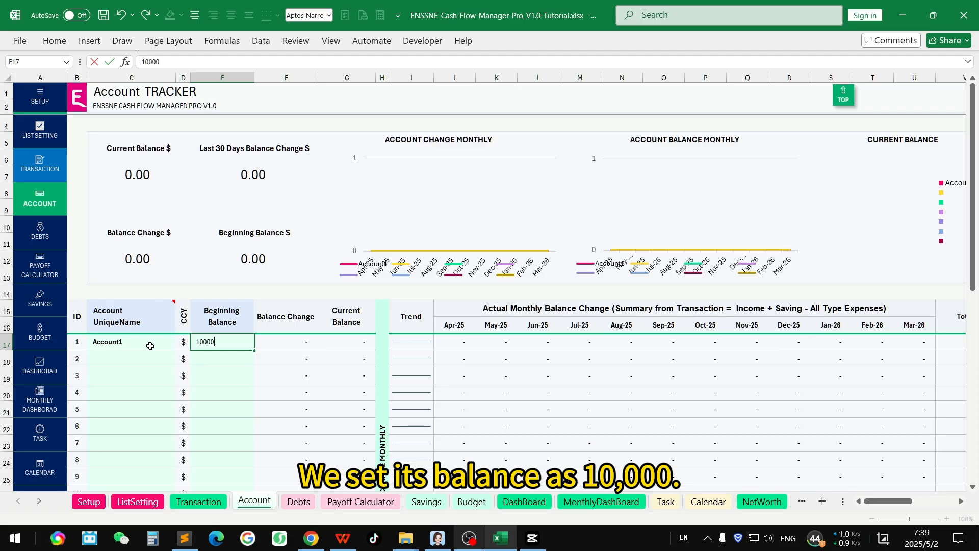
key(Return)
Step: Add Account2 in the second account row with a beginning balance of 5,000
text(Account2)
key(Return)
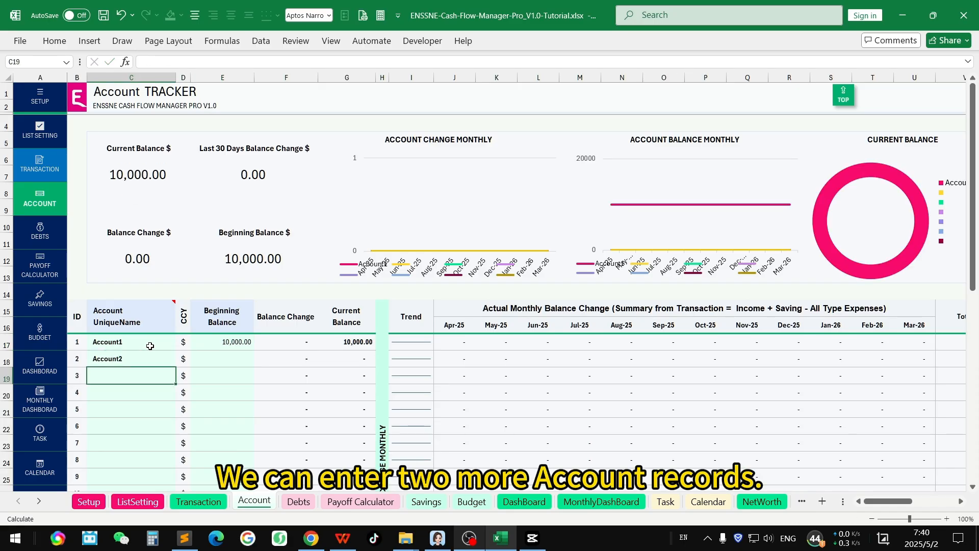
key(Up)
key(Tab)
text(5000)
key(Return)
Step: Add Account3 in the third account row with a beginning balance of 8,000
text(Account3)
key(Return)
key(Up)
key(Tab)
text(8000)
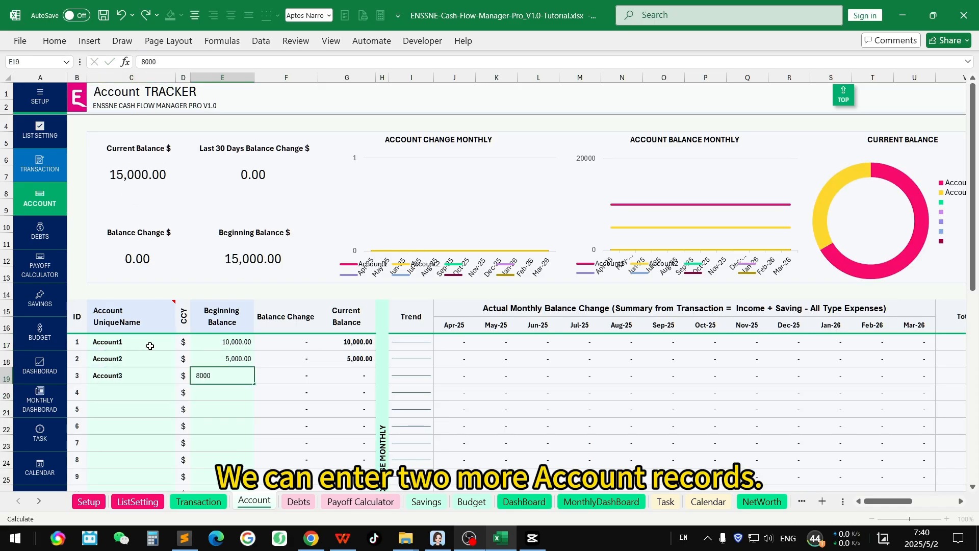
key(Return)
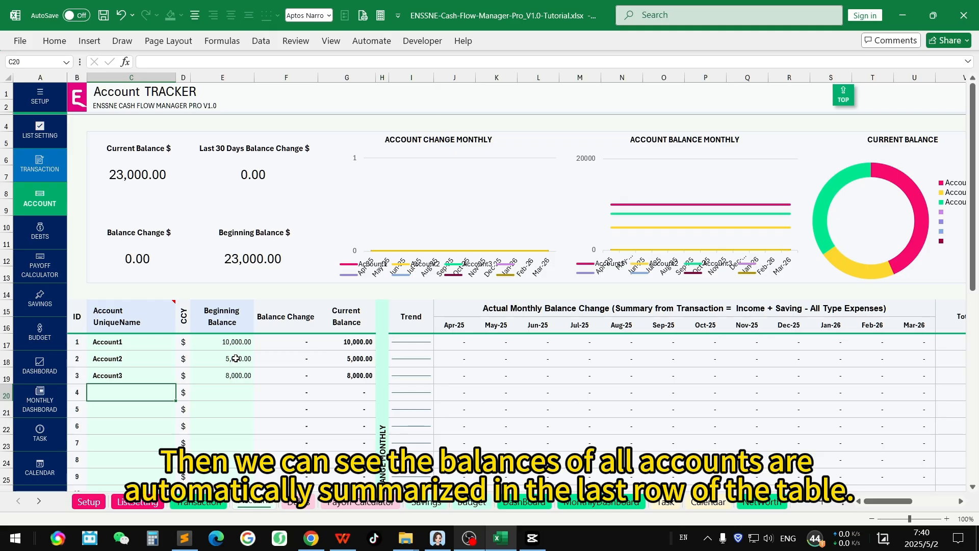
Step: Examine the Account sheet's total row, monthly change and balance tables, and the current balance chart
scroll(235, 360, down, 6)
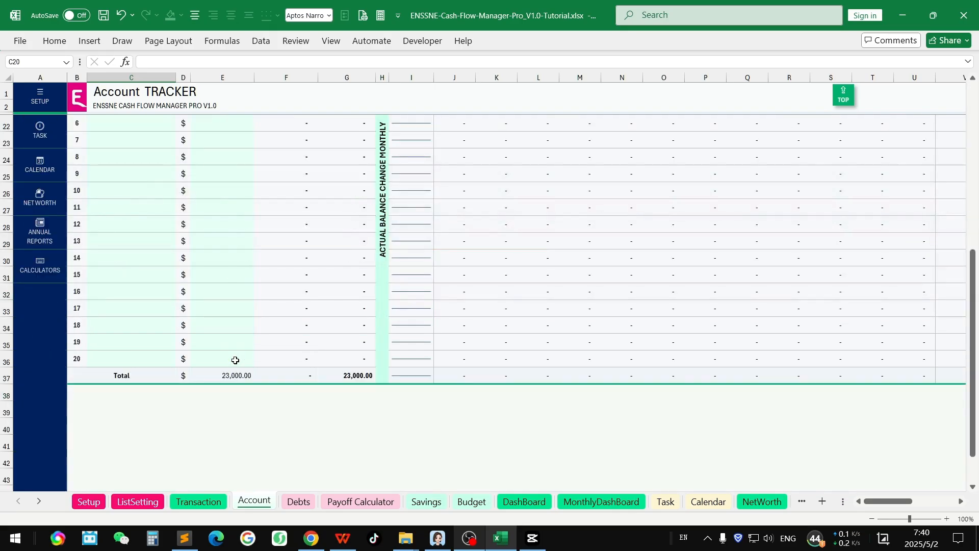
scroll(232, 348, up, 6)
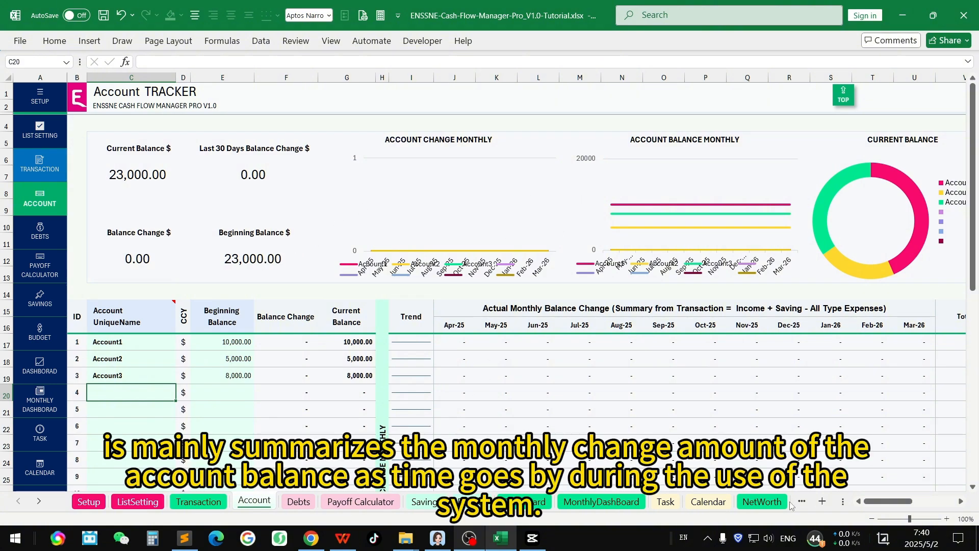
drag(877, 506, 893, 506)
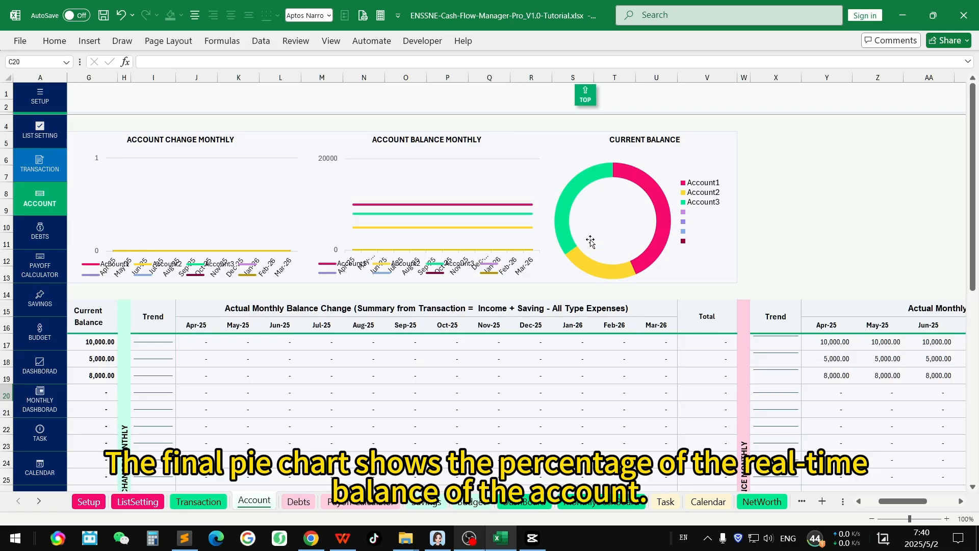
mouse_move(624, 171)
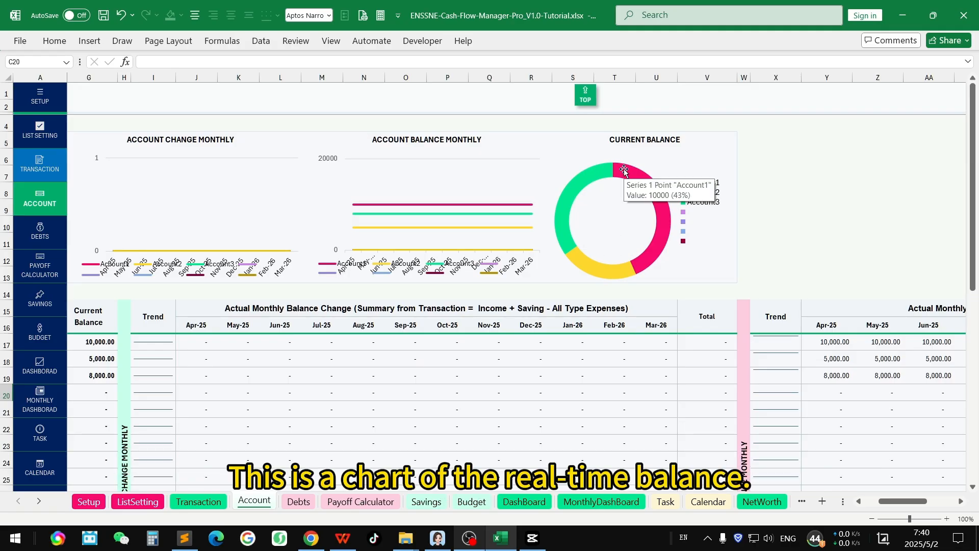
drag(885, 501, 553, 284)
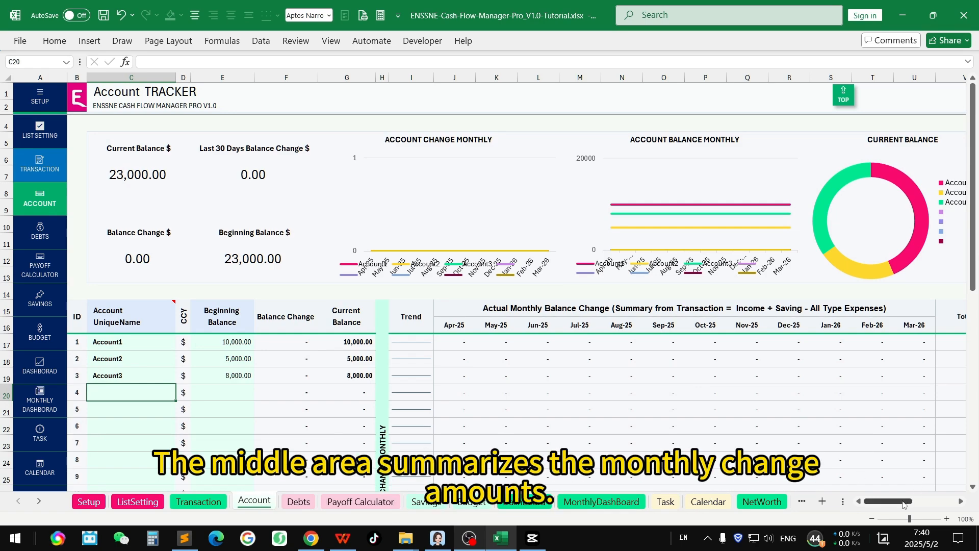
drag(901, 505, 945, 507)
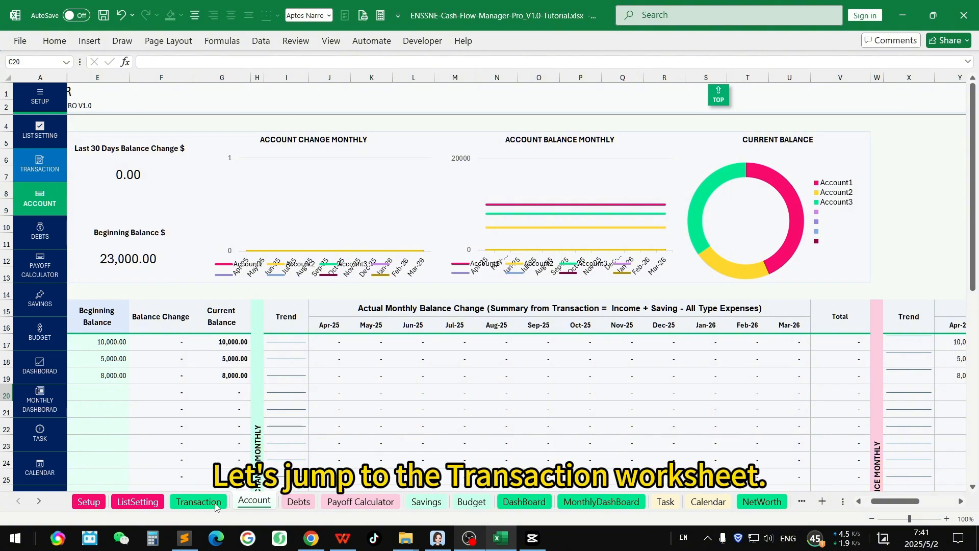
Step: On the Transaction sheet, start the first record with type Income and category Regular Salary
click(198, 502)
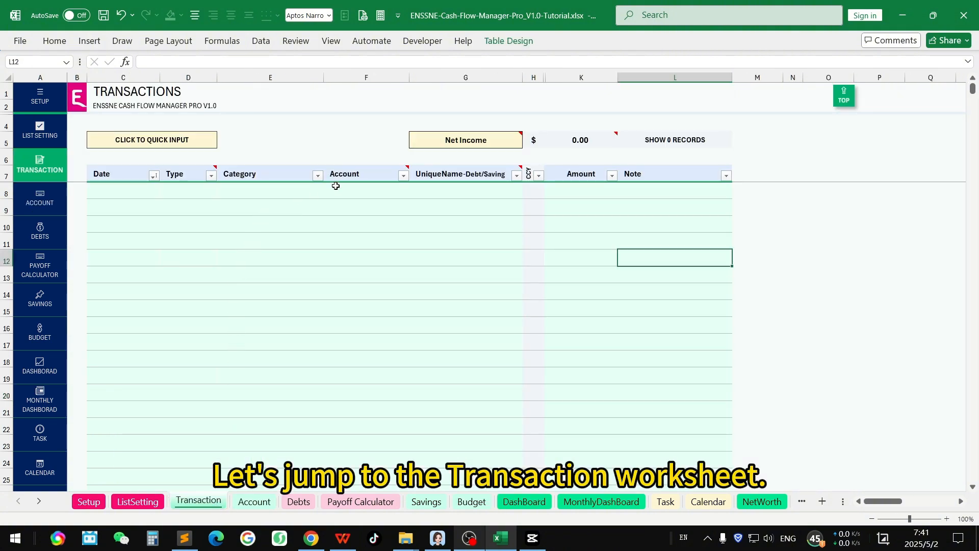
mouse_move(351, 175)
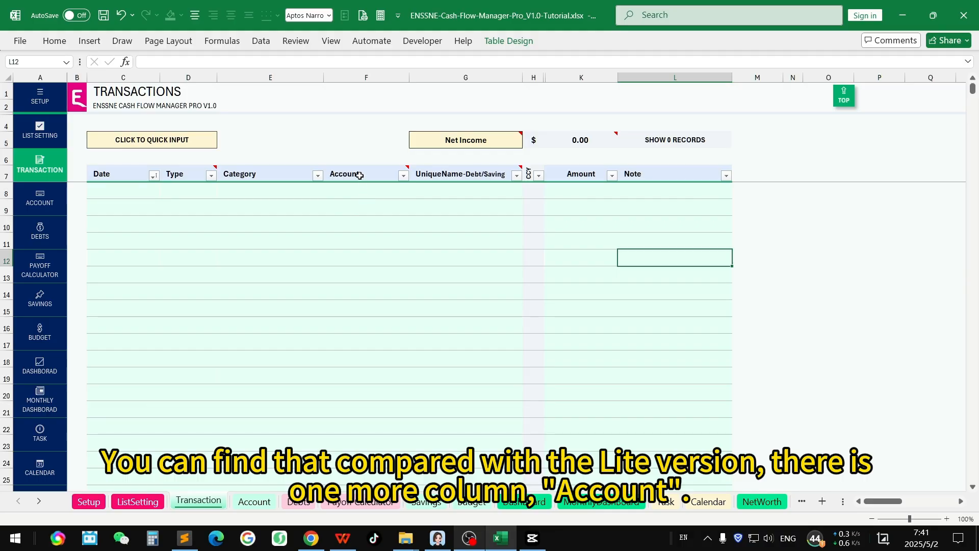
click(120, 193)
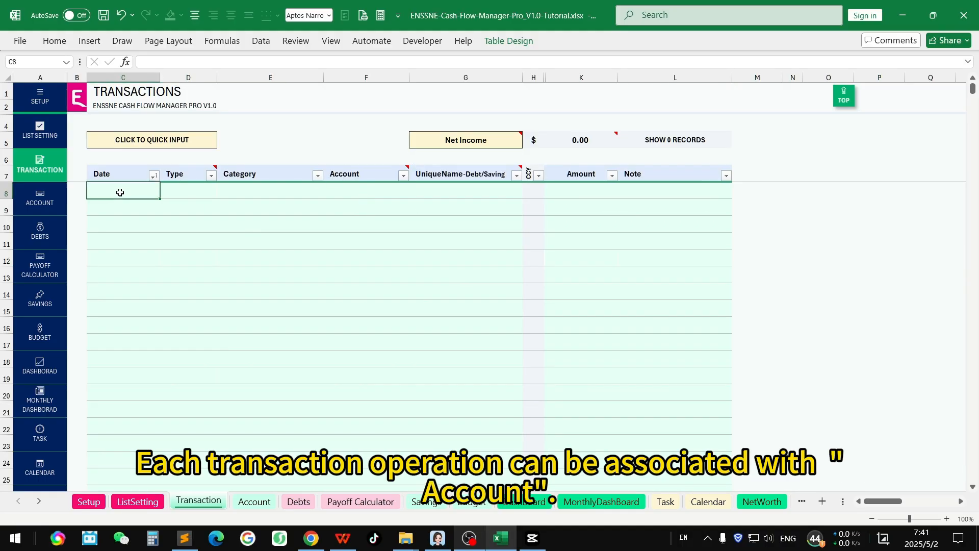
click(186, 189)
click(223, 193)
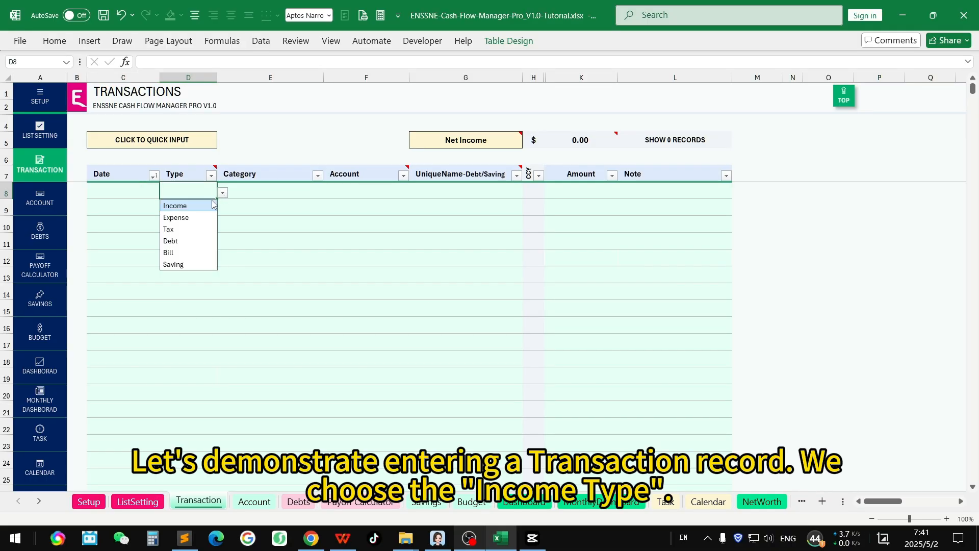
click(208, 206)
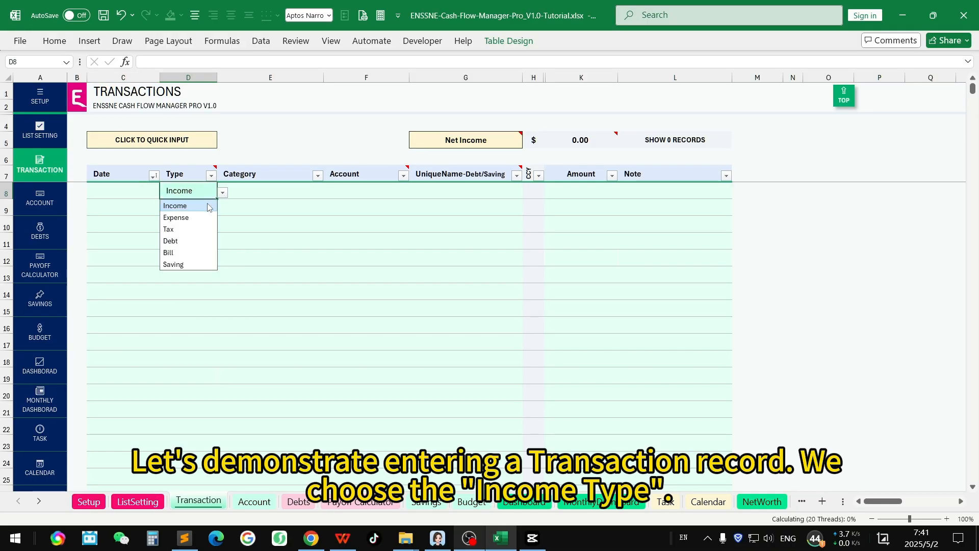
click(267, 193)
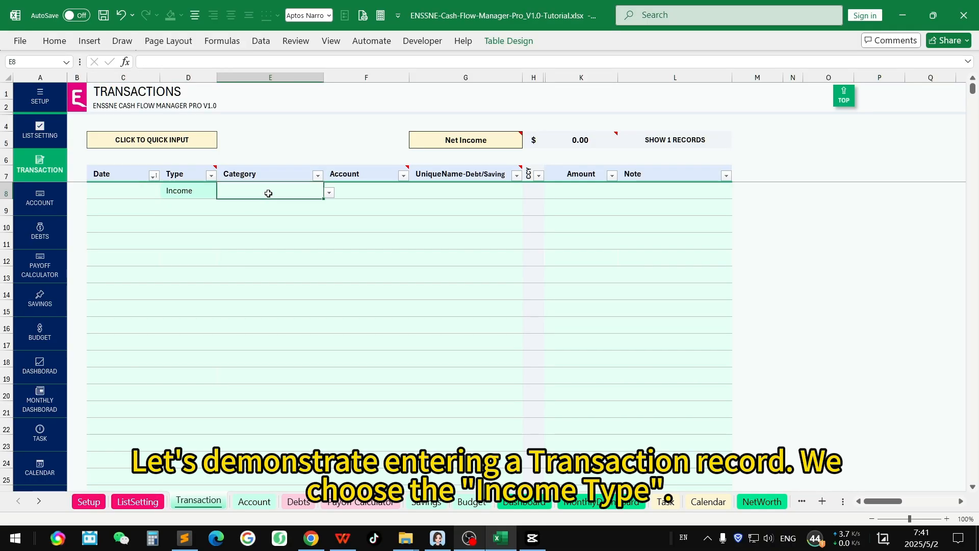
click(330, 192)
click(279, 209)
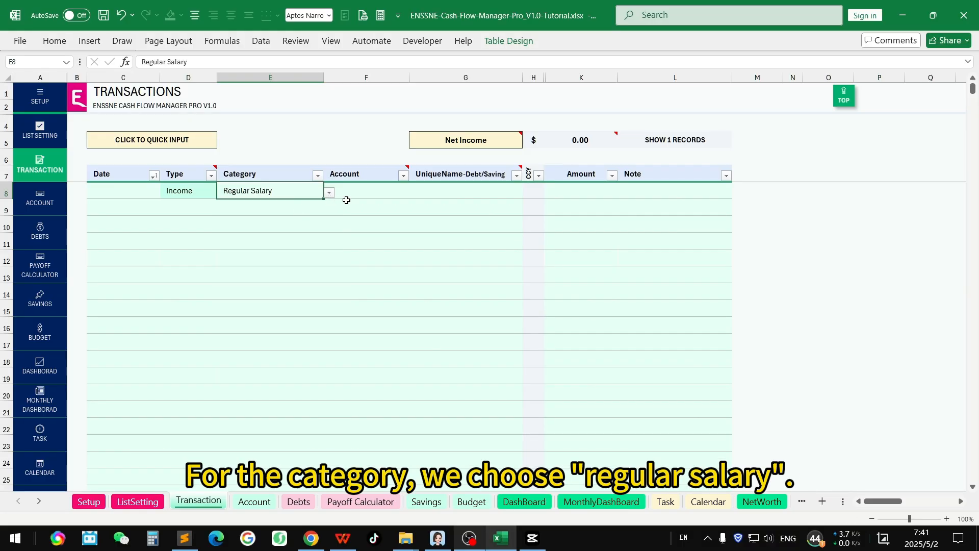
Step: Assign the Regular Salary record to Account3 and set its amount to 15,000
click(370, 193)
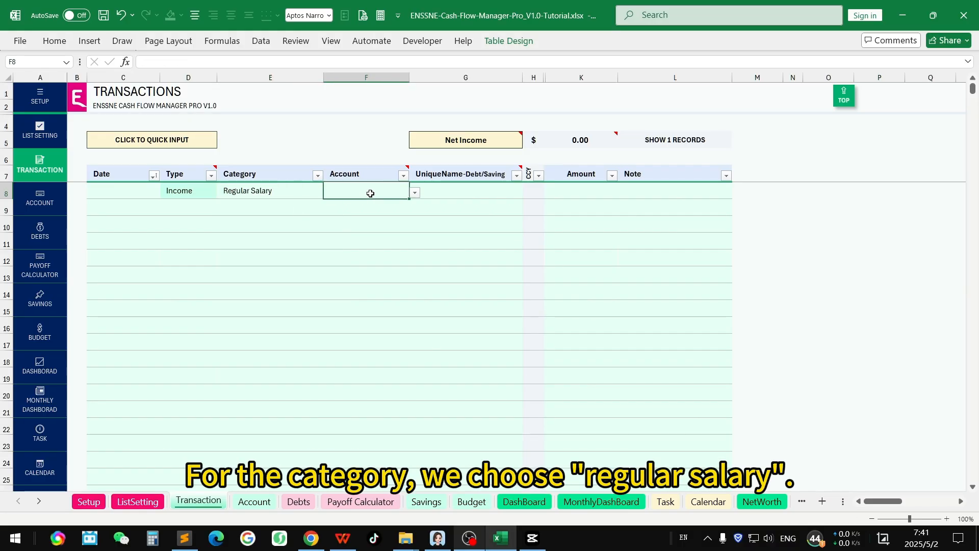
click(414, 193)
click(354, 229)
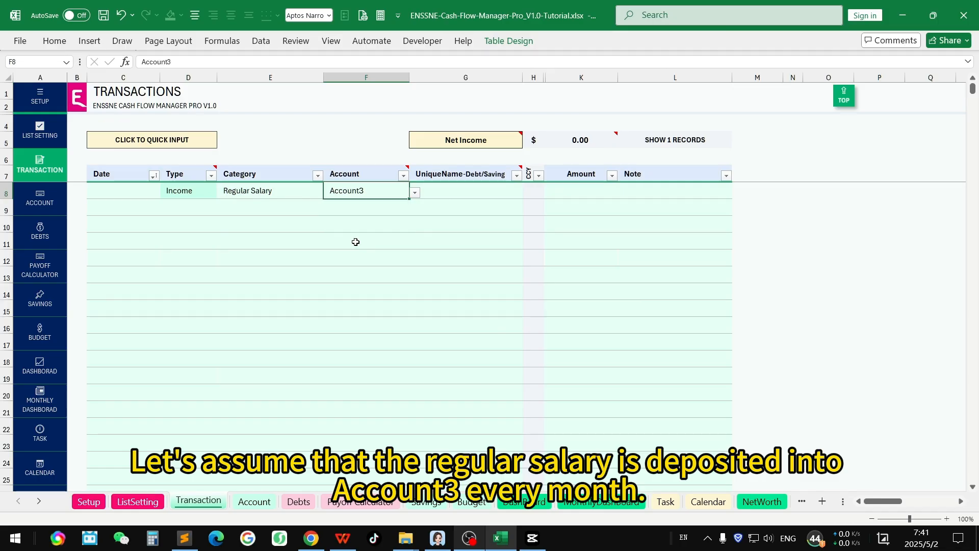
click(357, 240)
click(461, 195)
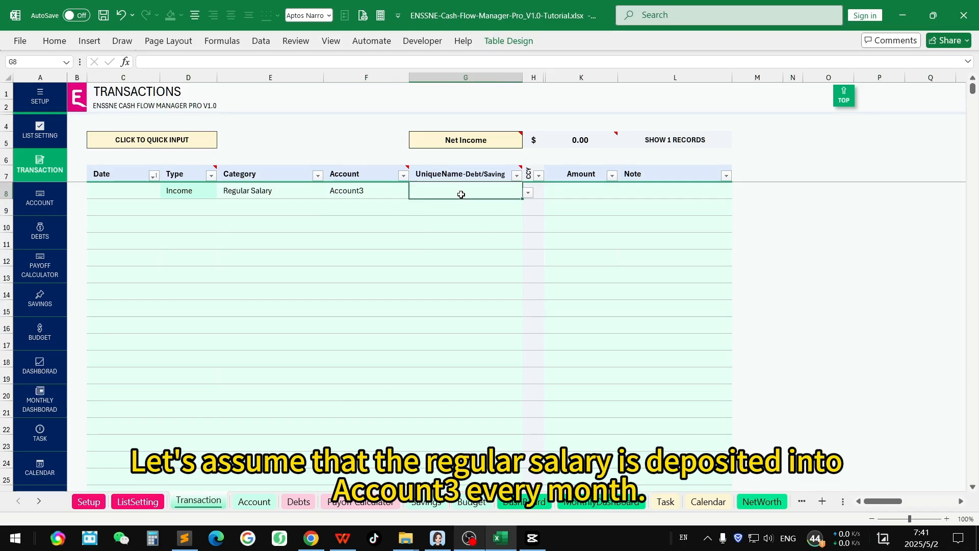
click(577, 193)
text(150000)
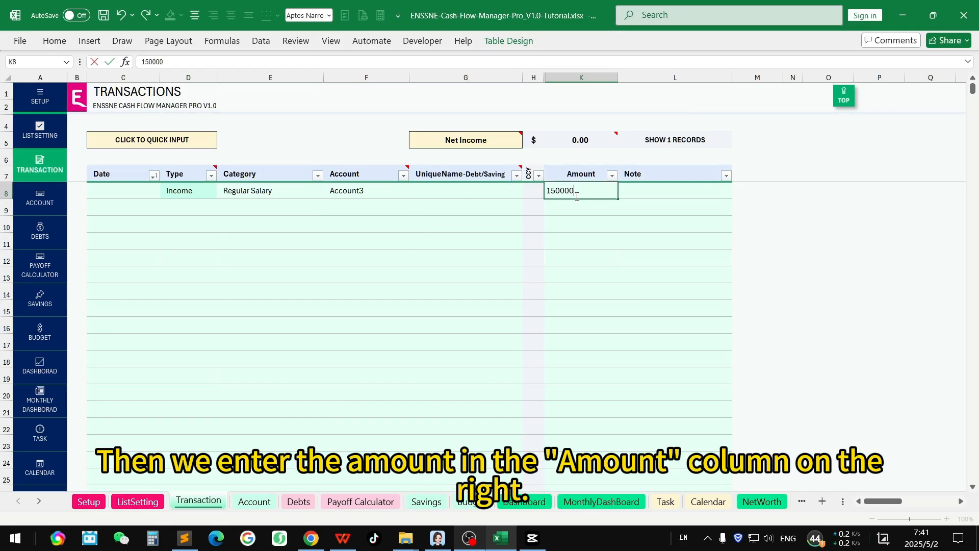
click(343, 209)
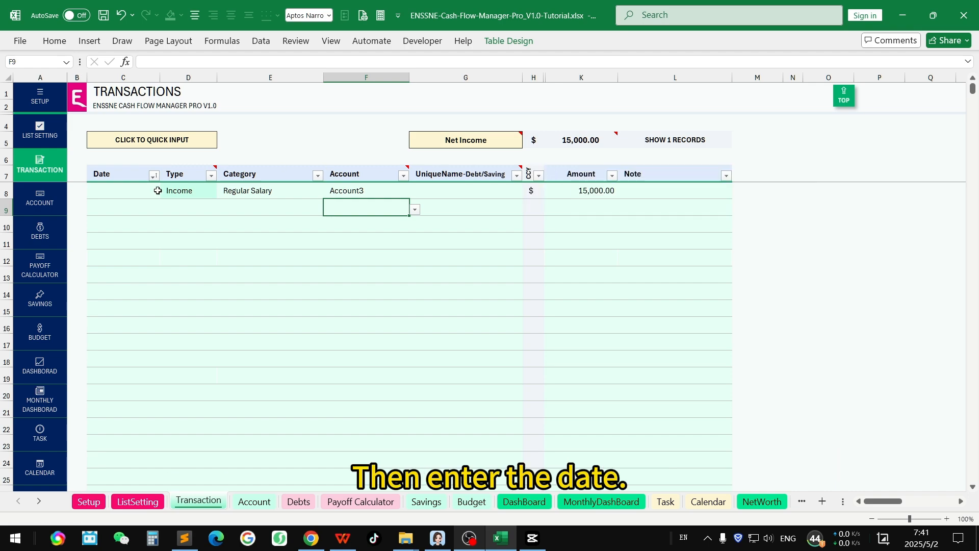
Step: Set the date of the Regular Salary record to 2025/5/1
click(137, 191)
text(2025/5/1)
key(Return)
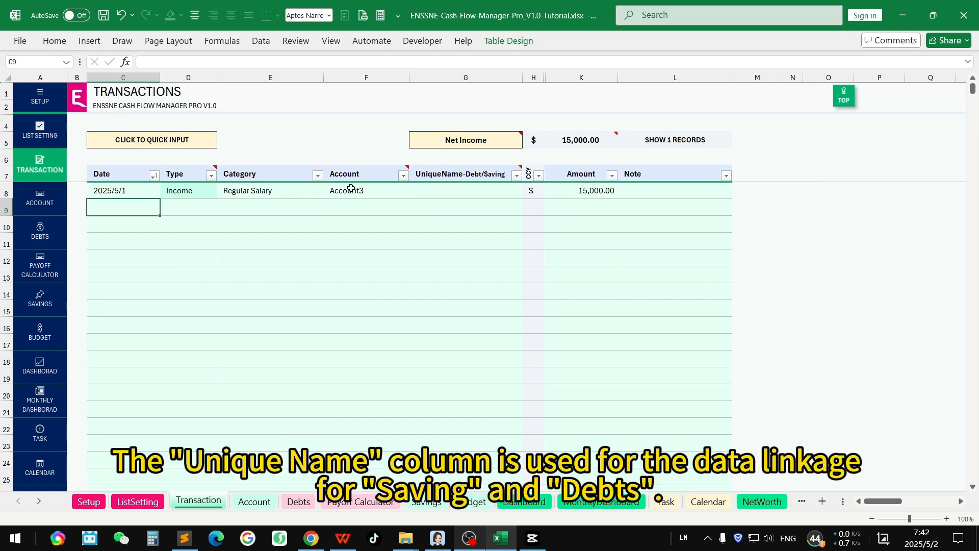
click(453, 190)
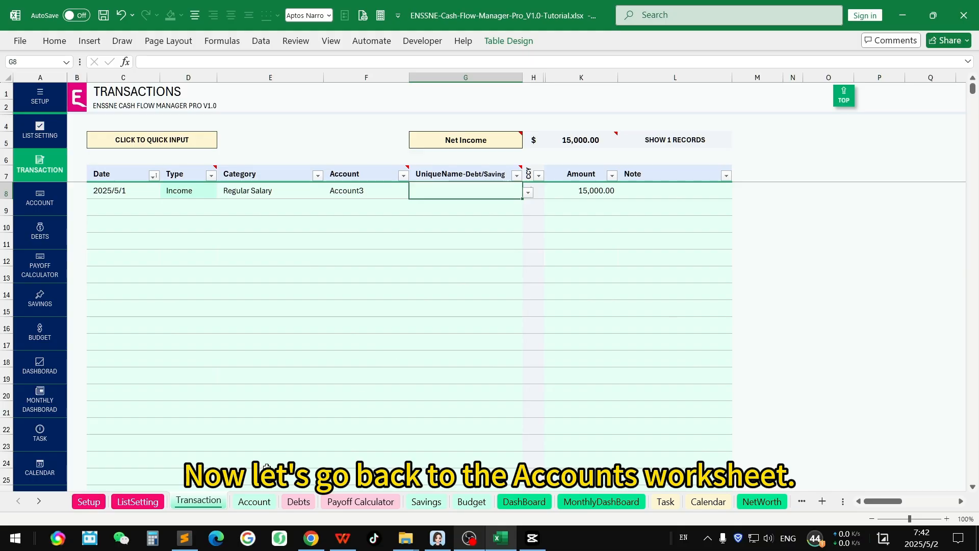
Step: Return to the Account sheet and check Account3's May-25 balance change, monthly balance and the charts
click(254, 501)
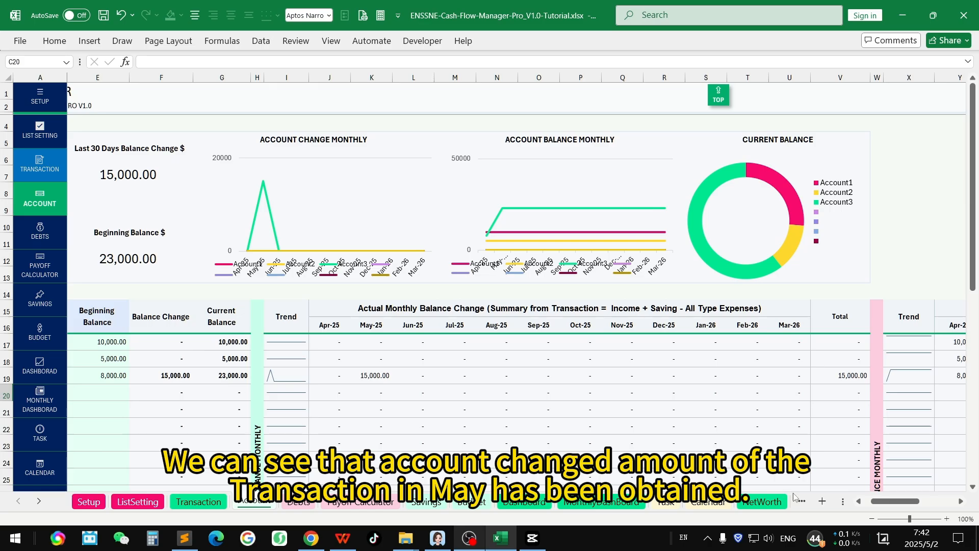
scroll(328, 204, left, 3)
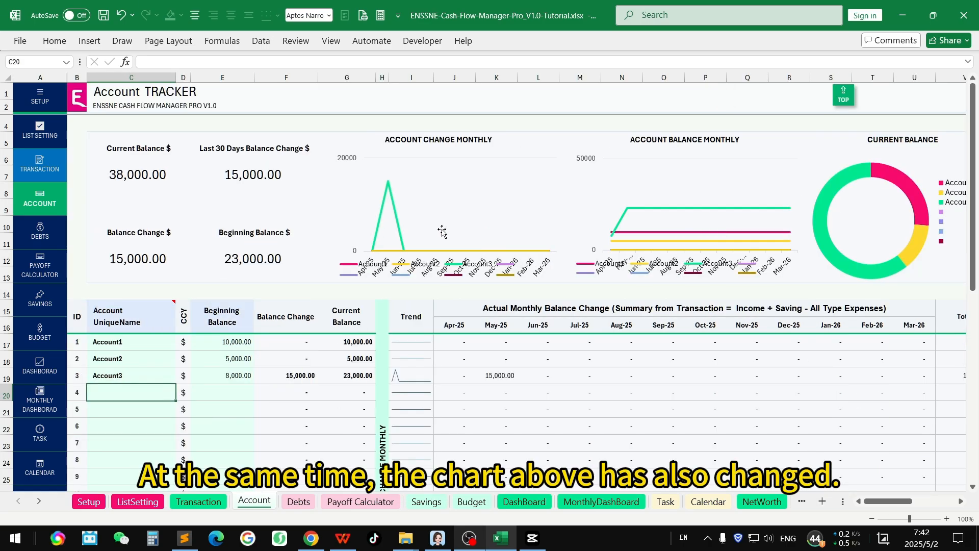
scroll(612, 404, right, 6)
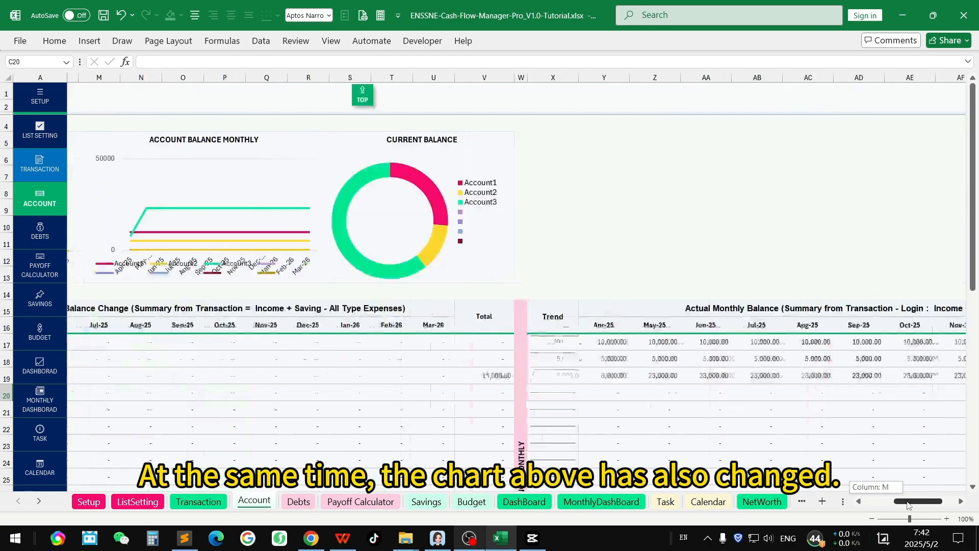
click(602, 376)
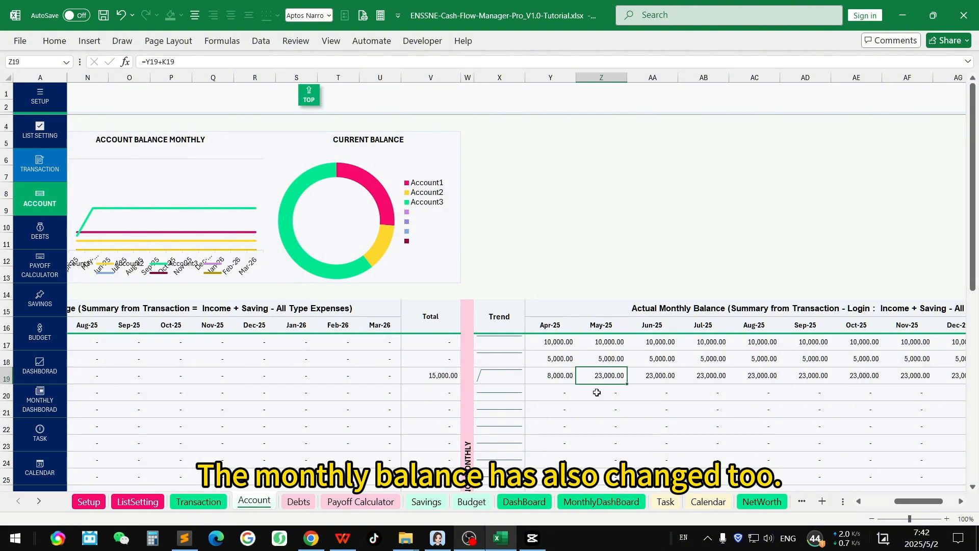
drag(902, 502, 865, 502)
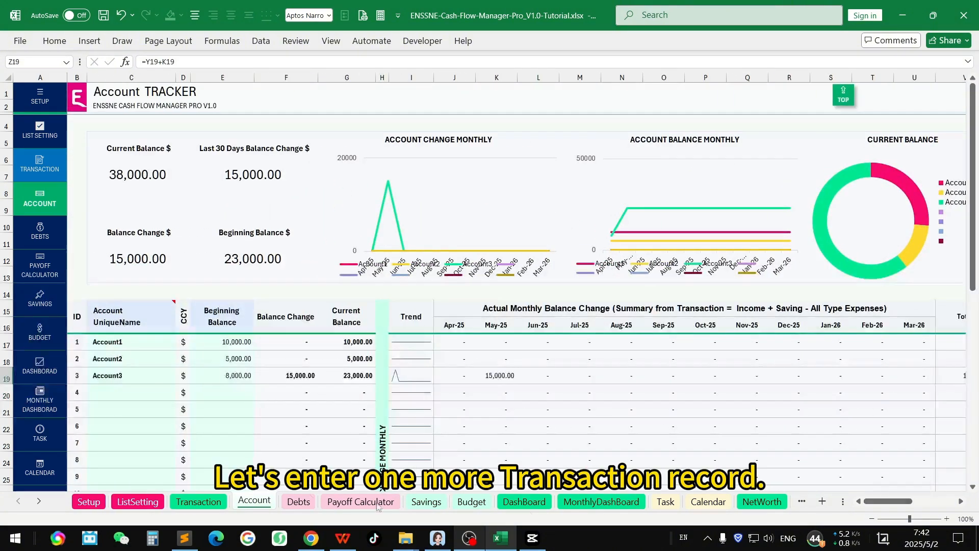
Step: Start a second record on the Transaction sheet dated 2025/5/2 with type Expense
click(184, 502)
click(109, 208)
text(2025/5/2)
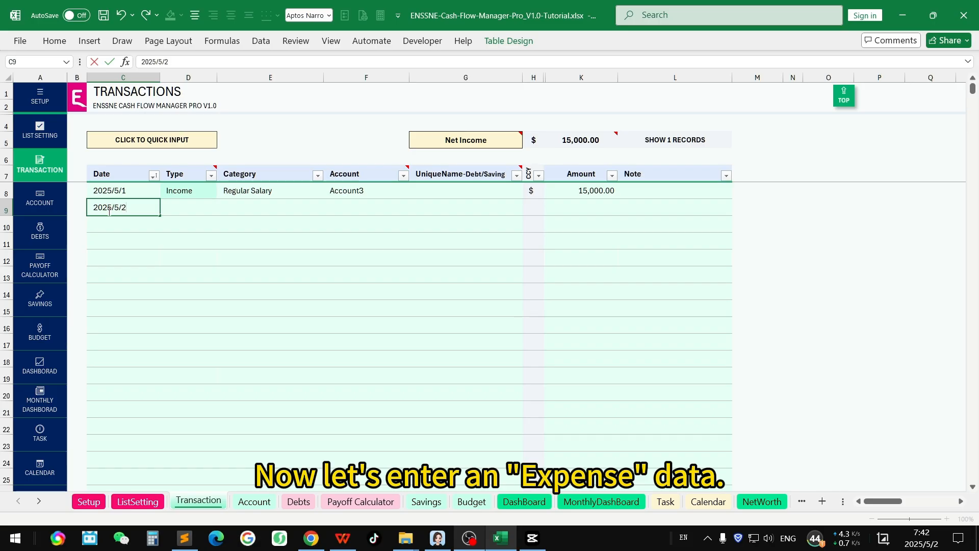
key(Tab)
click(223, 209)
click(198, 234)
Step: Categorize the 2025/5/2 expense record as Rent and assign it to Account1
click(271, 208)
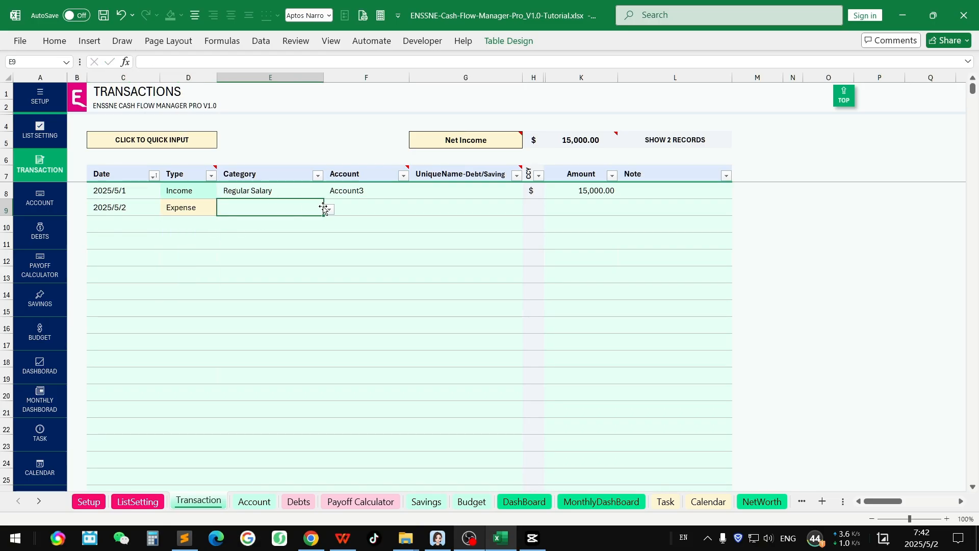
click(329, 209)
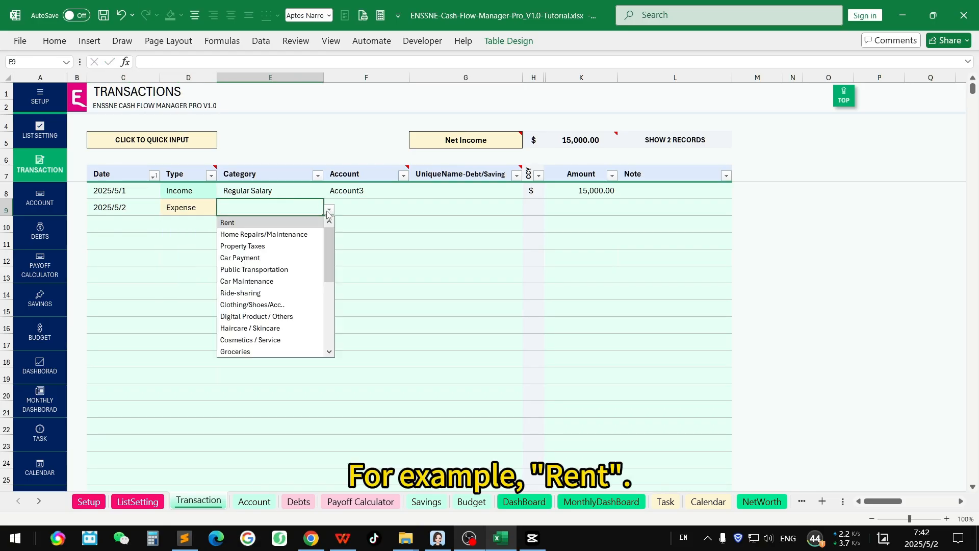
click(293, 223)
click(399, 209)
click(415, 209)
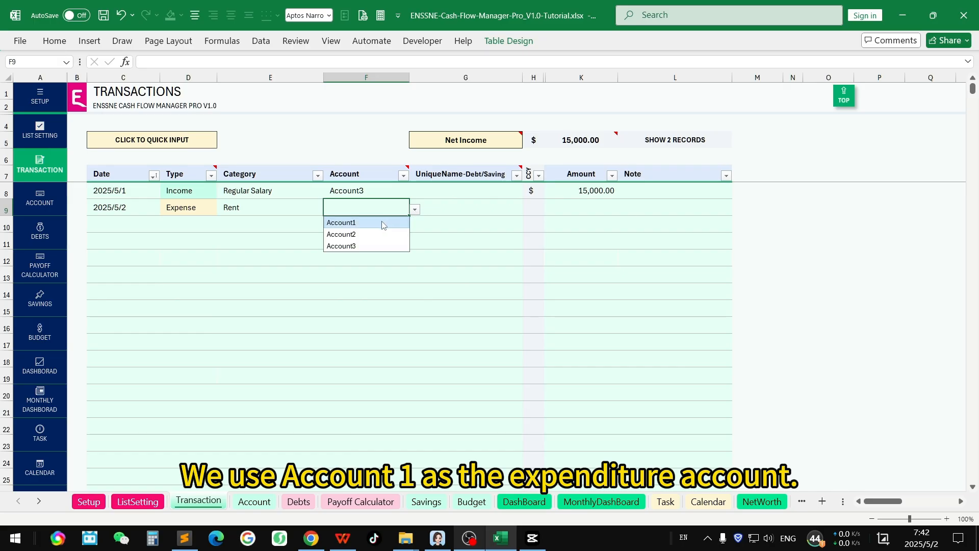
click(383, 223)
Step: Enter 2000 as the amount of the Rent expense record
click(467, 206)
click(575, 207)
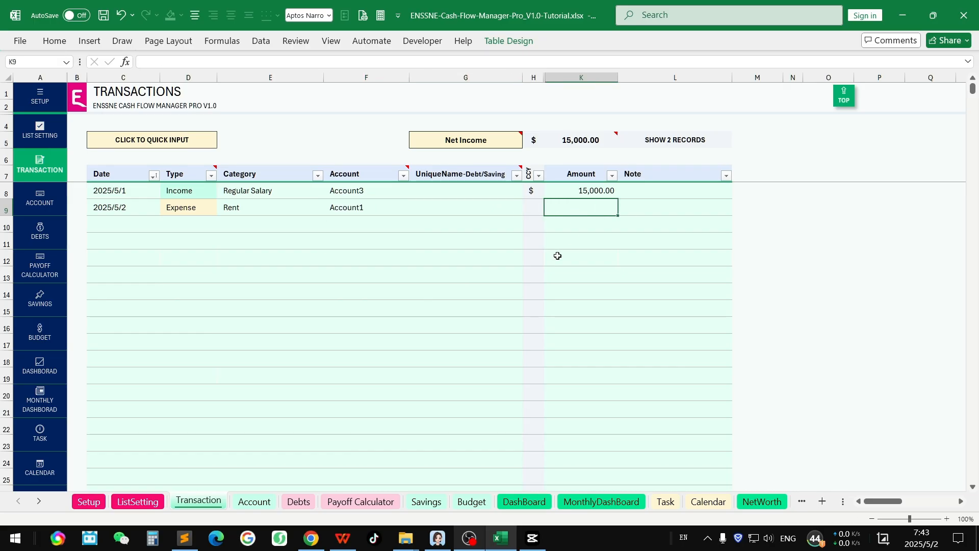
text(2000)
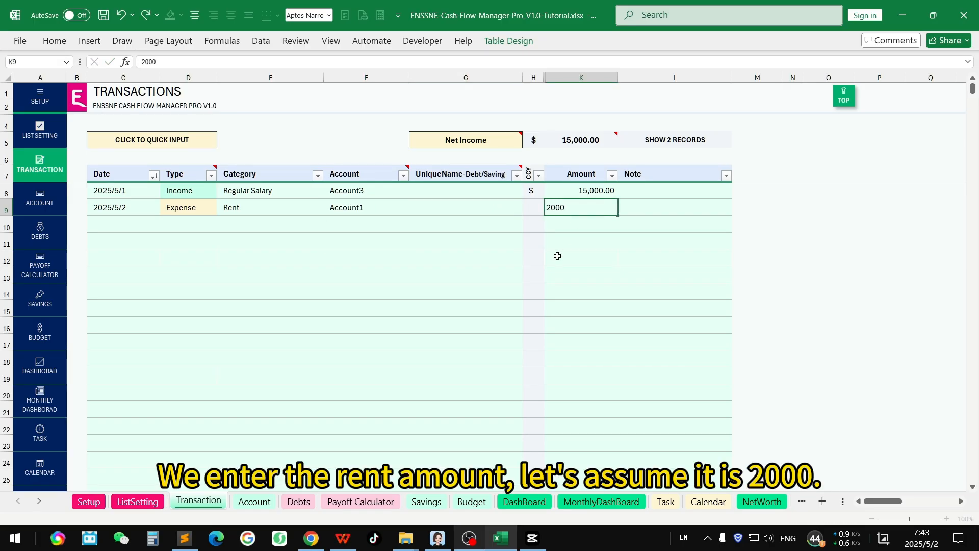
key(Tab)
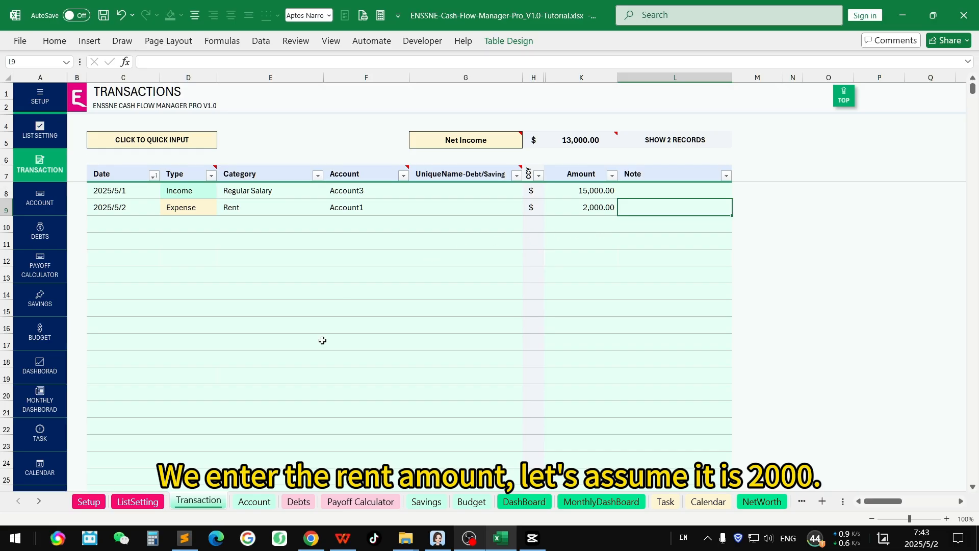
Step: Return to the Account sheet and check Account1's balance change, May-25 change and May-25 monthly balance
click(265, 503)
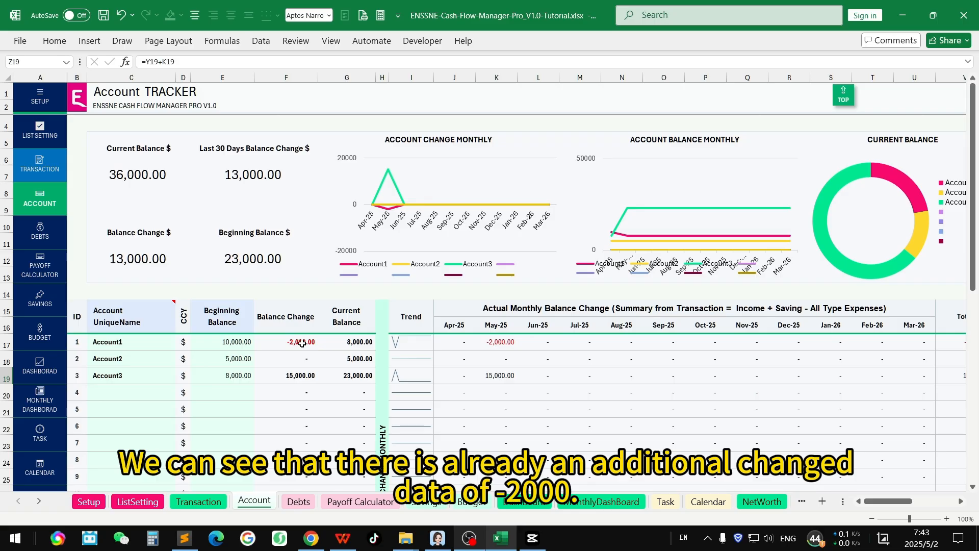
click(302, 343)
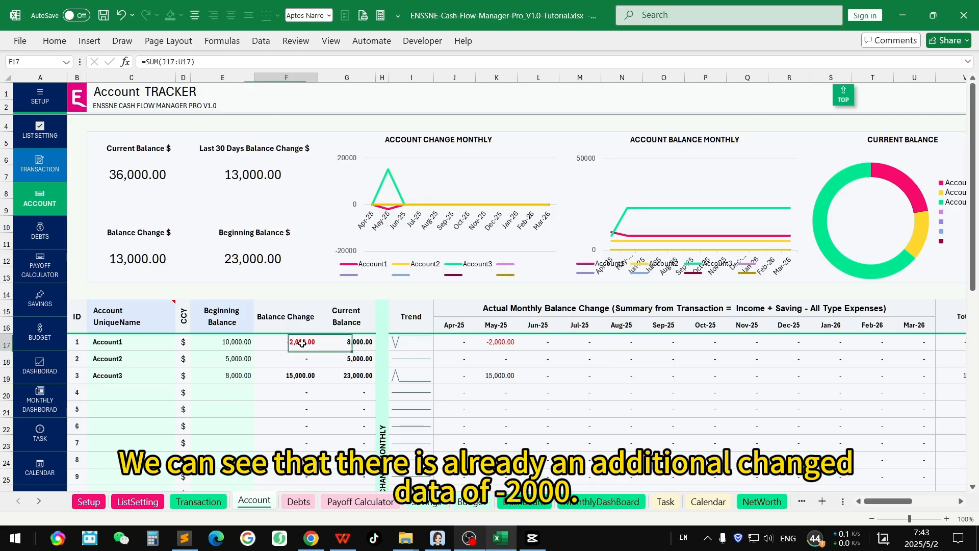
click(497, 344)
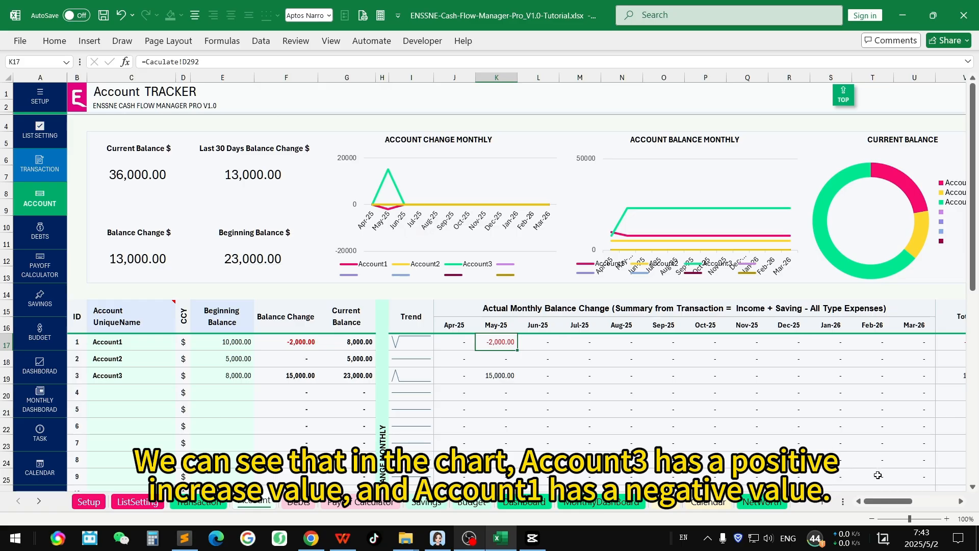
drag(879, 504, 931, 503)
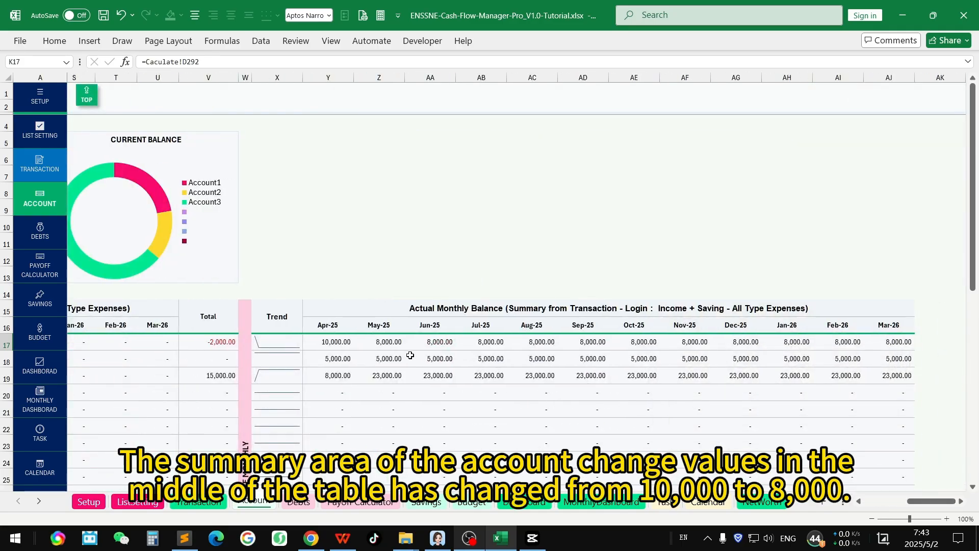
click(389, 345)
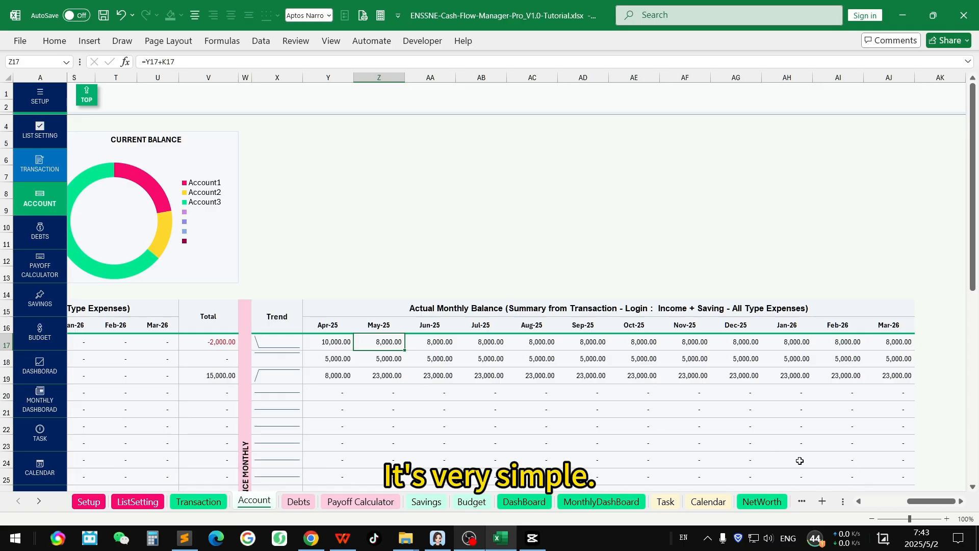
drag(911, 500, 749, 376)
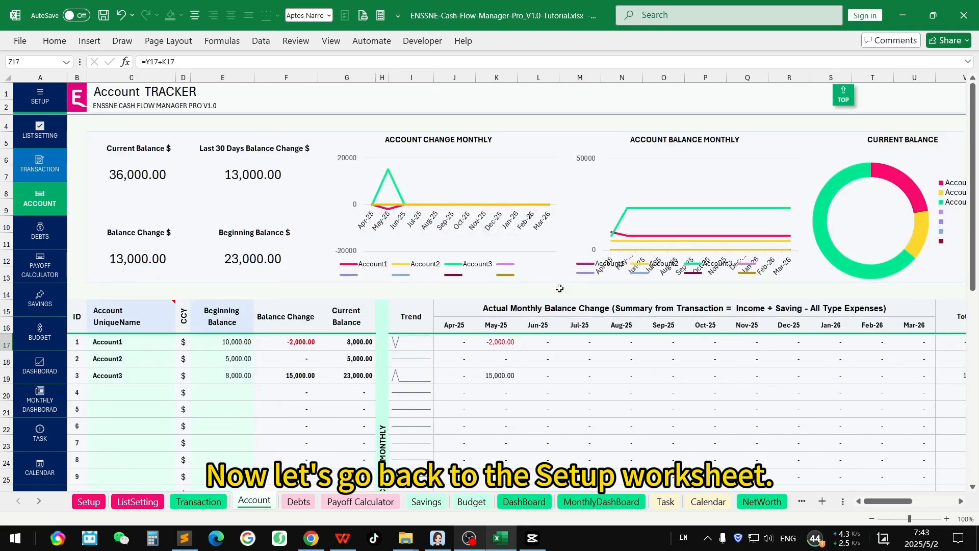
Step: Go to the Setup sheet and mark setup guide item 6, the accounts used in the system, with a check mark
click(38, 101)
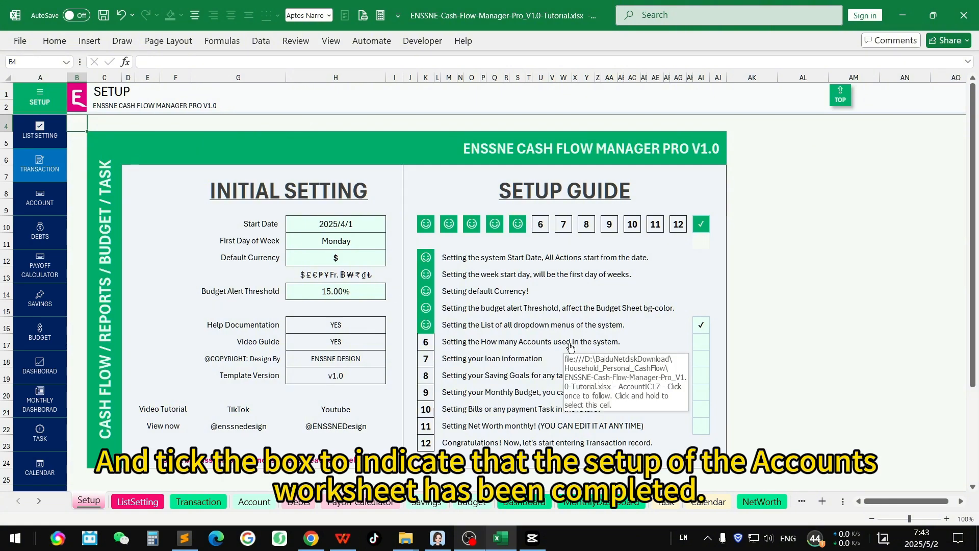
click(700, 342)
click(716, 345)
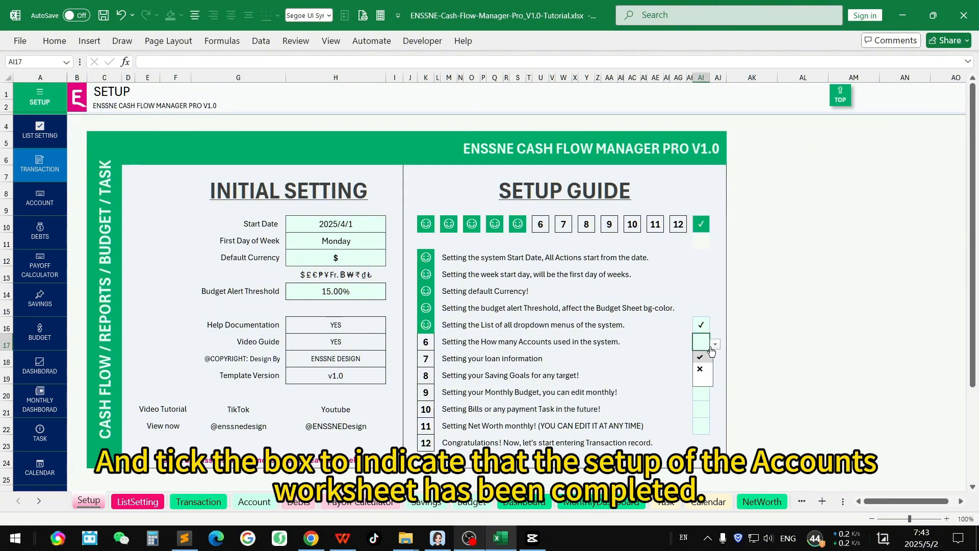
click(708, 356)
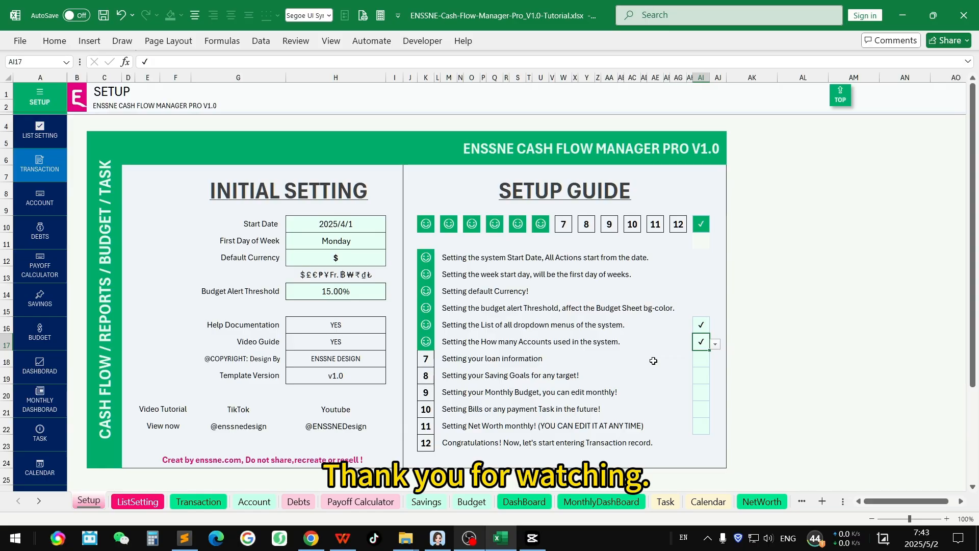